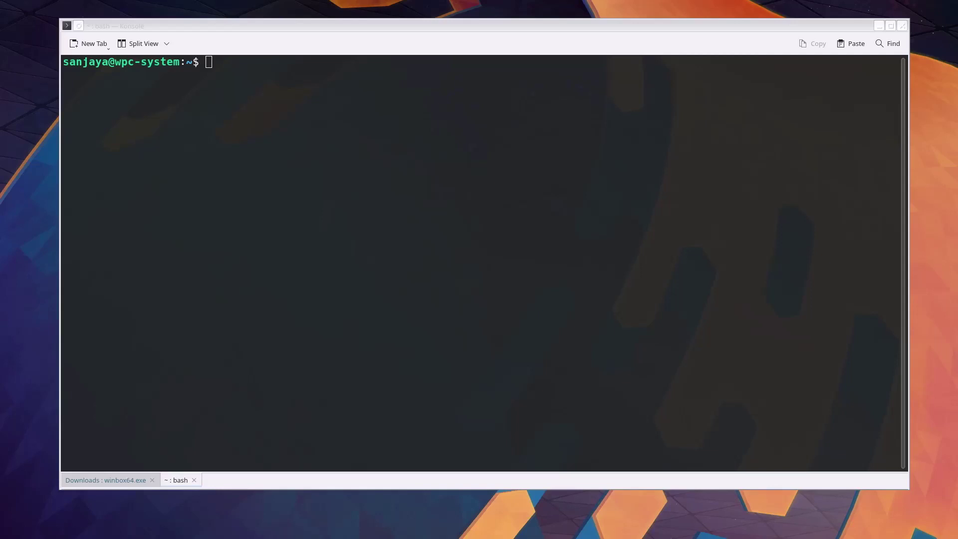
- Print /etc/os-release and select the VERSION line confirming Ubuntu 22.04.3 LTS
text(cat /etc/)
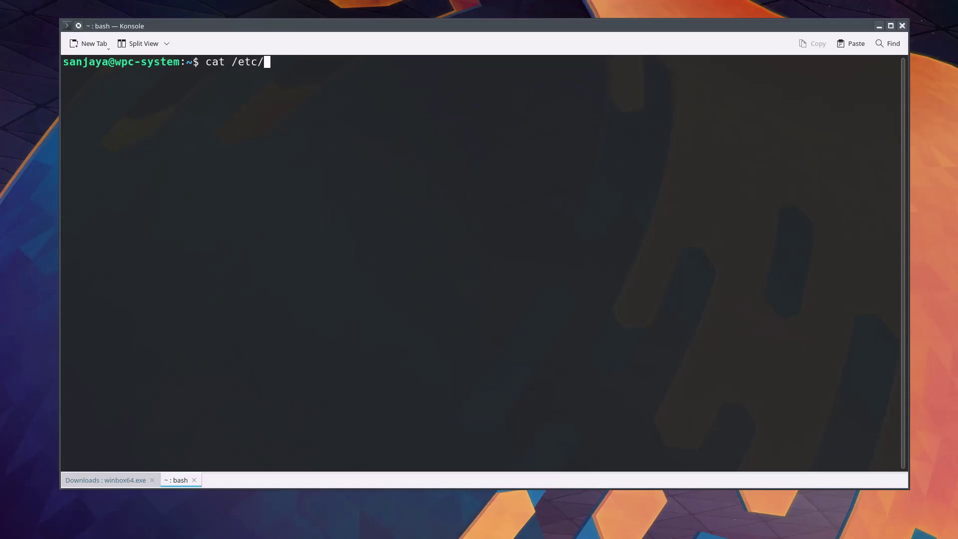
text(os-release)
key(Return)
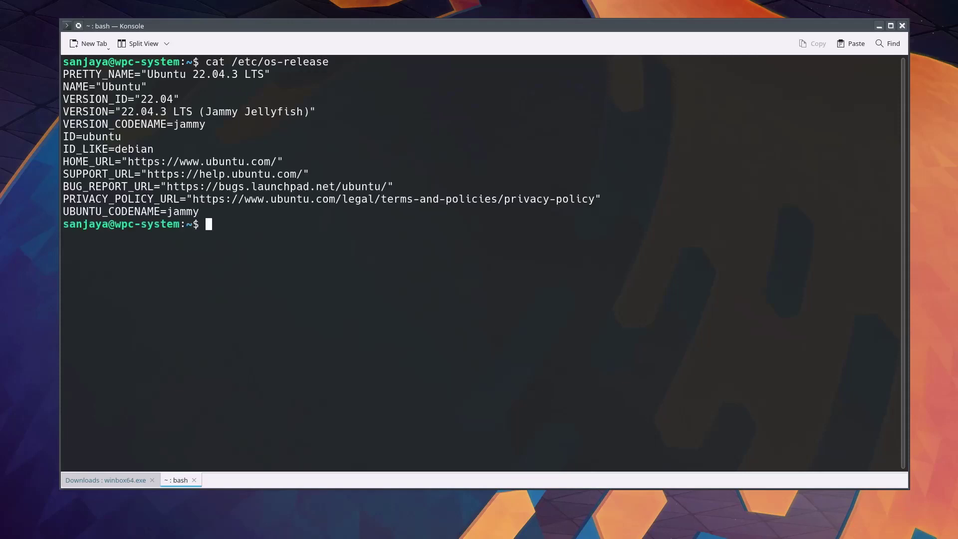
triple_click(175, 111)
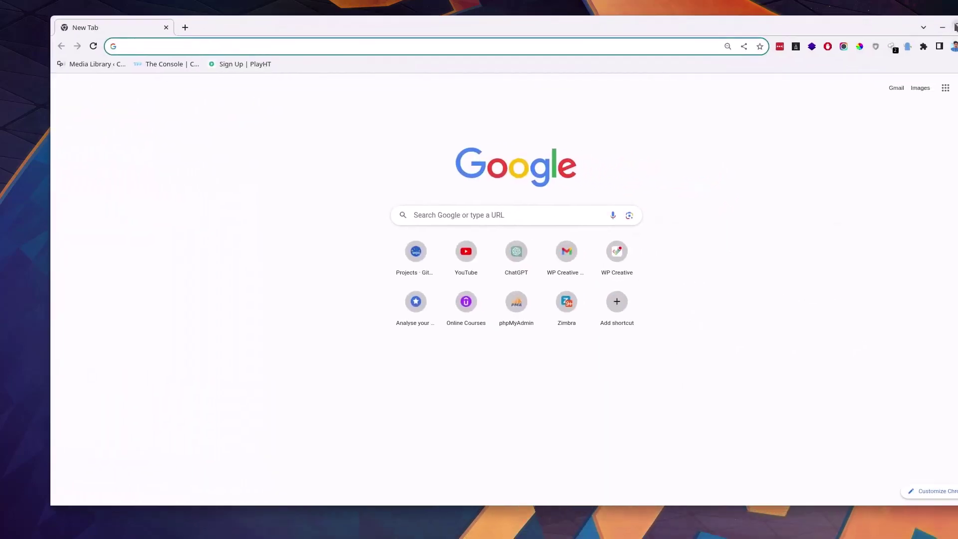
- Search Google for 'Install rdp client for linux' and scroll through the results
text(Install)
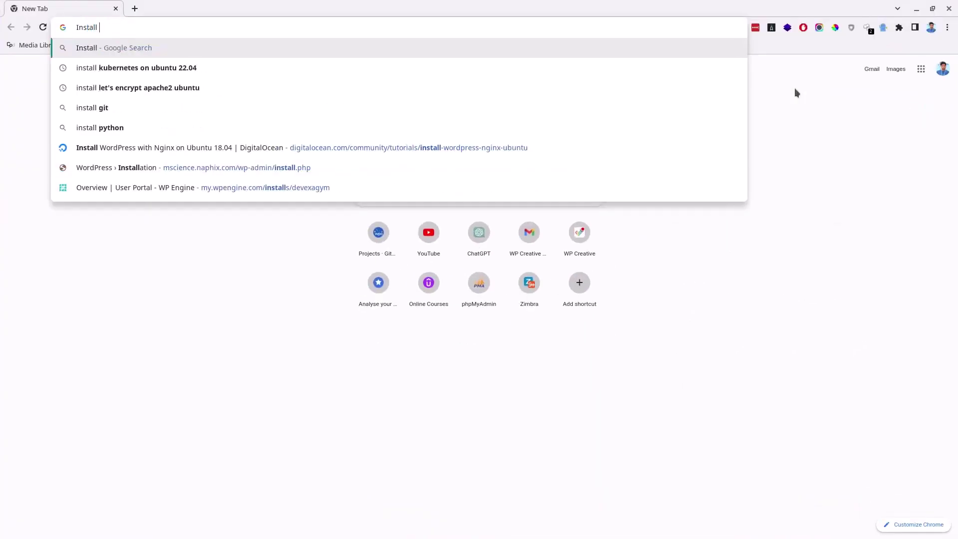
text( rdp client for linux)
key(Return)
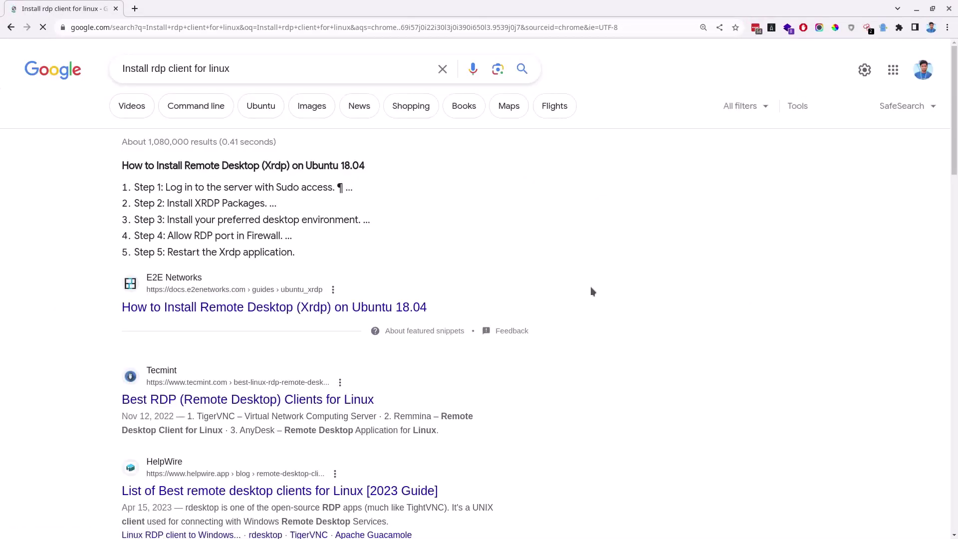
scroll(591, 289, down, 8)
scroll(630, 279, down, 5)
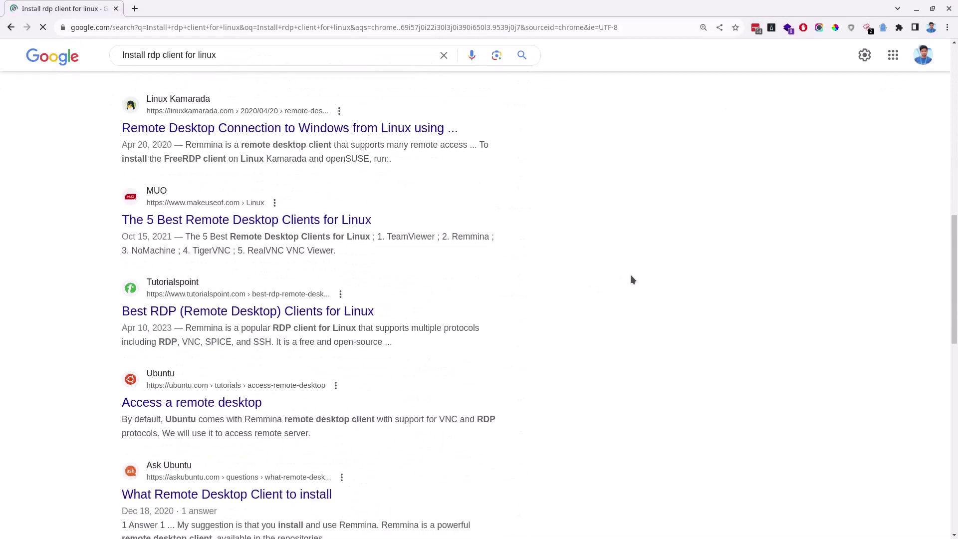
scroll(630, 280, up, 5)
scroll(631, 275, up, 6)
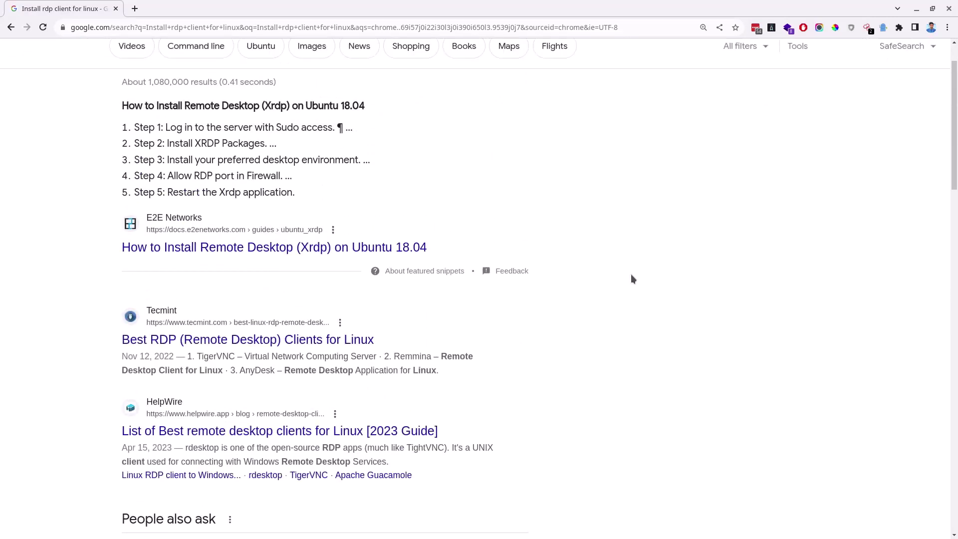
scroll(157, 79, up, 1)
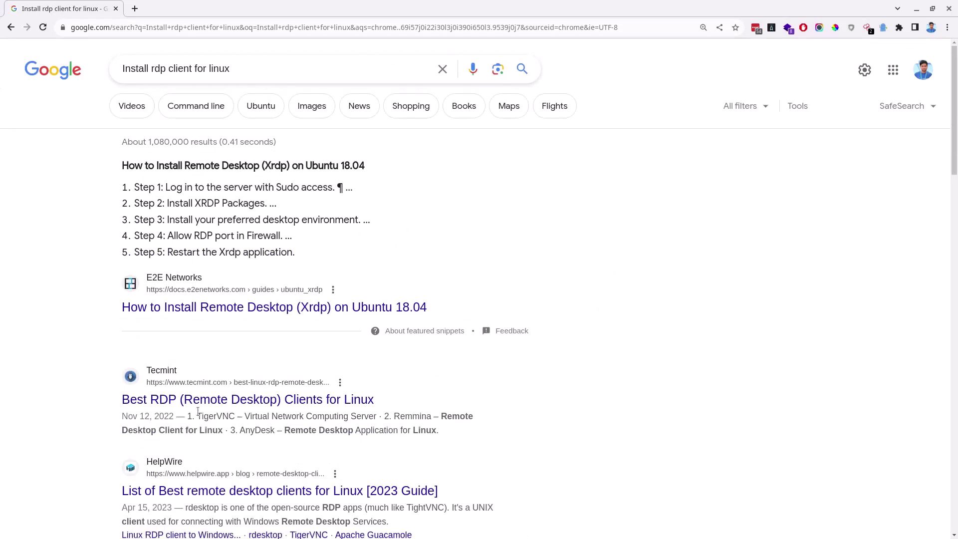
- Highlight the snippet listing Linux RDP clients, including the Remmina entry
drag(197, 415, 448, 426)
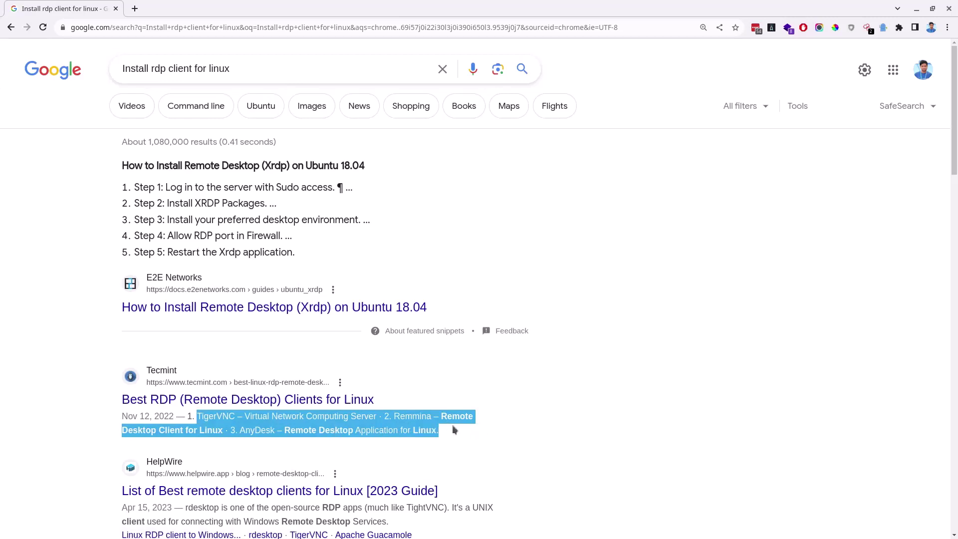
click(411, 418)
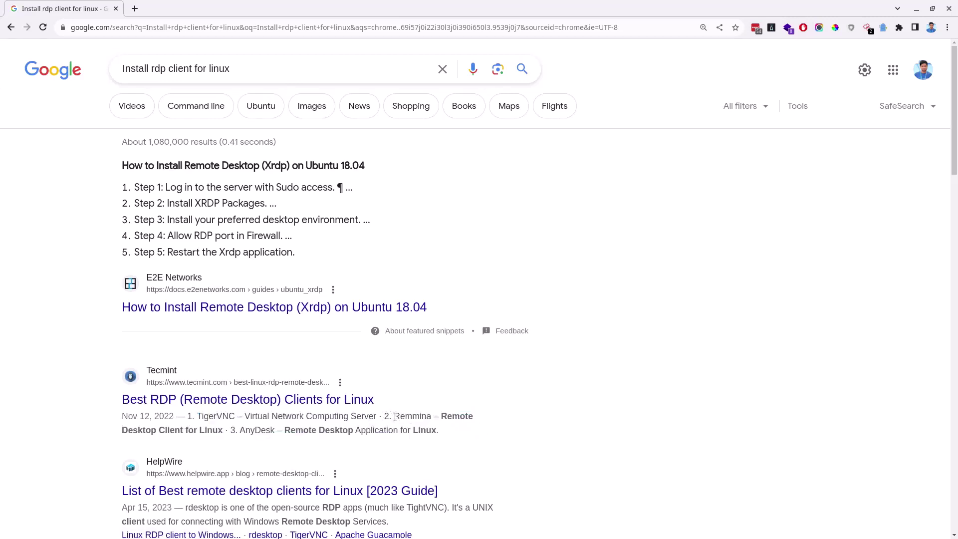
drag(395, 417, 225, 431)
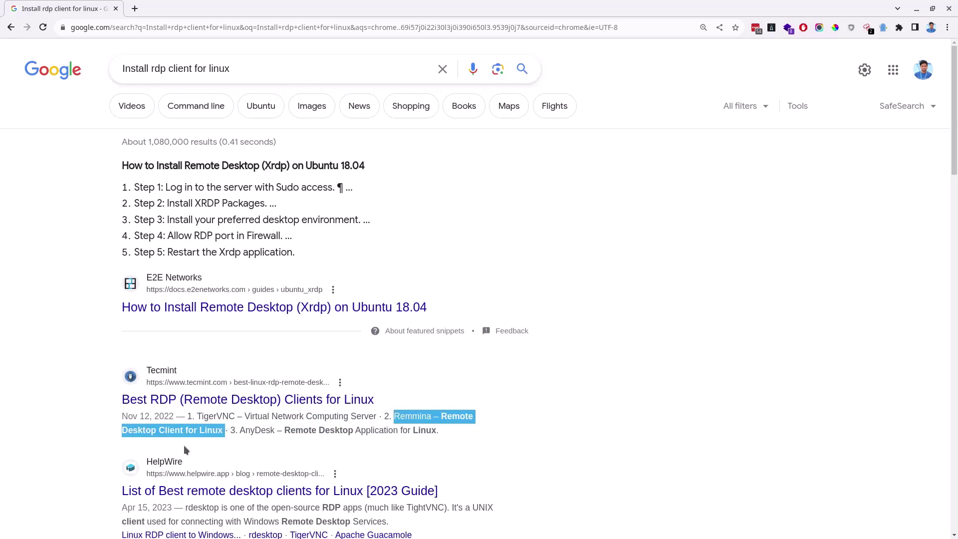
click(611, 385)
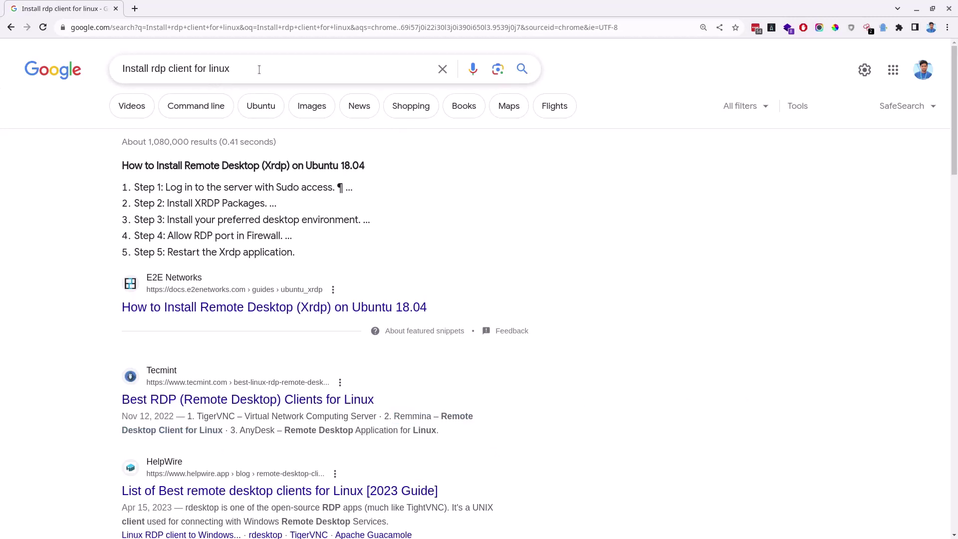
- Search Google for 'Remmina' and open the remmina.org homepage
triple_click(171, 70)
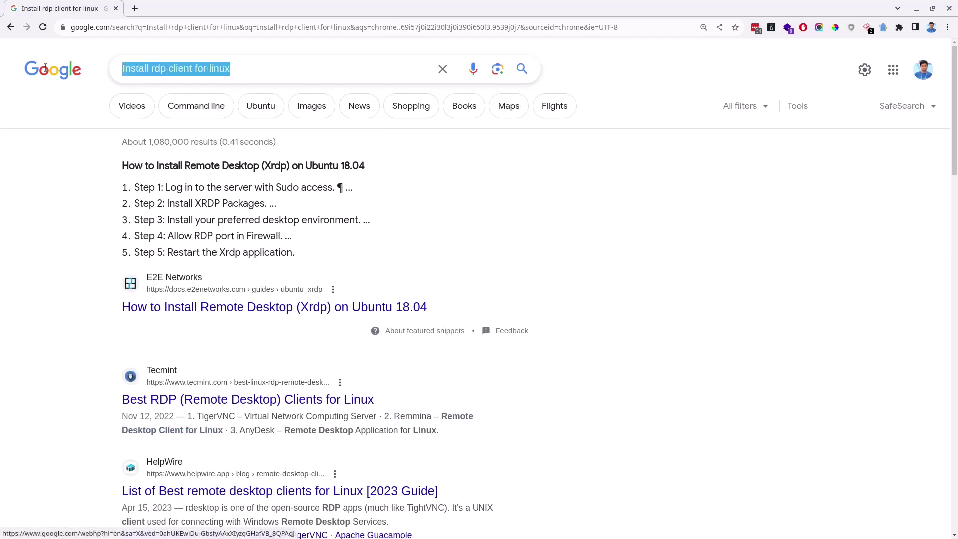
text(Remmina)
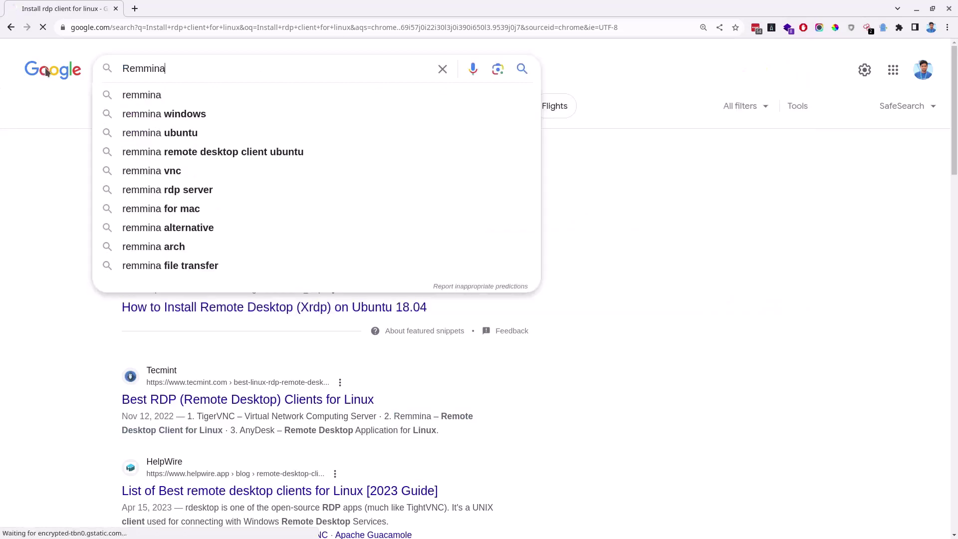
key(Return)
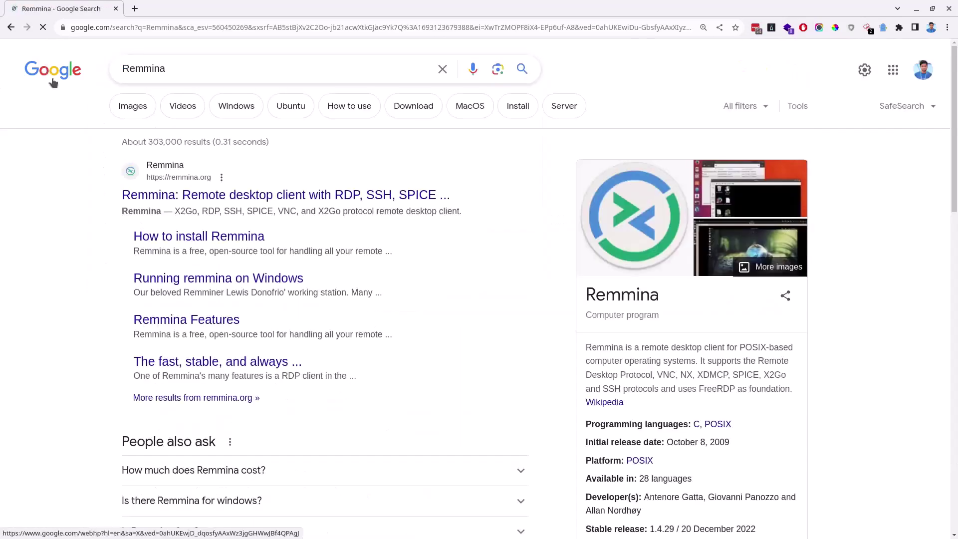
click(286, 195)
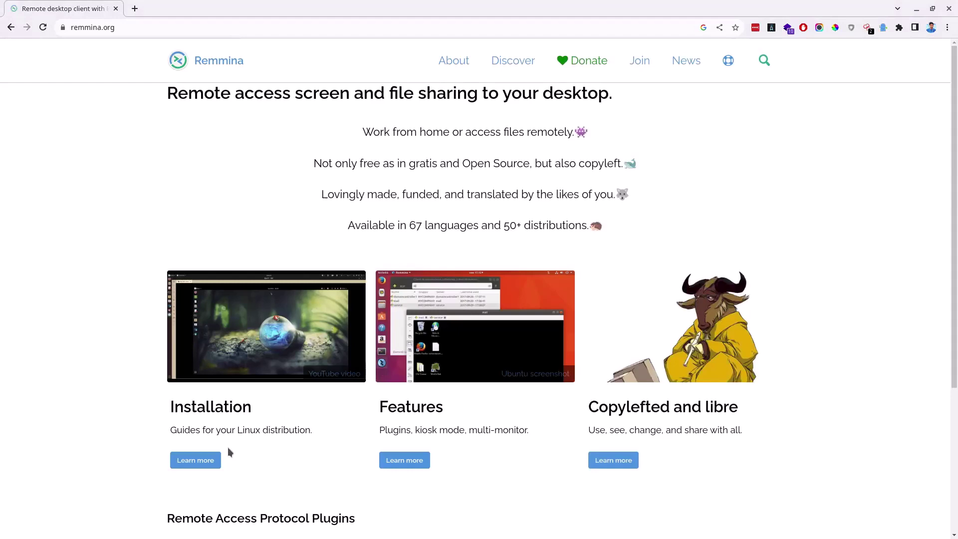
scroll(229, 452, down, 3)
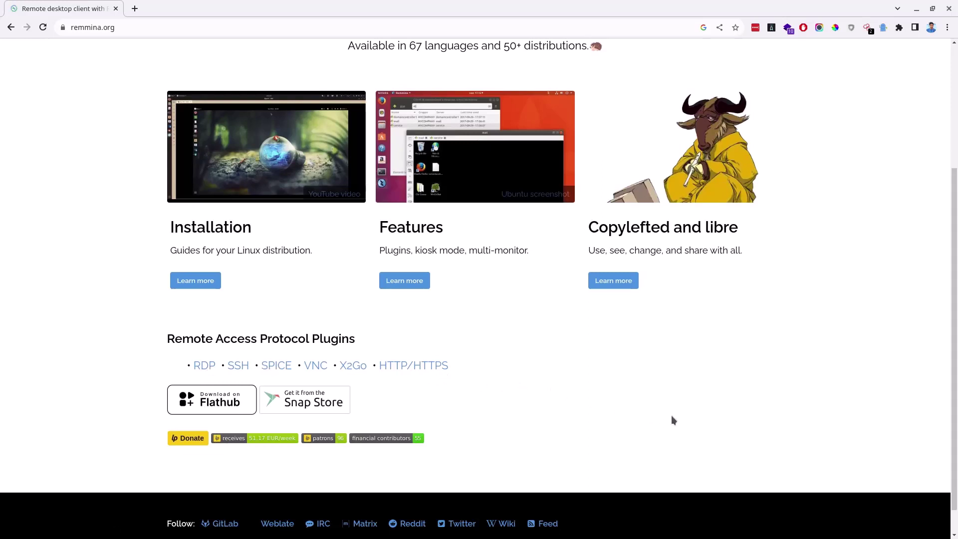
scroll(672, 417, up, 3)
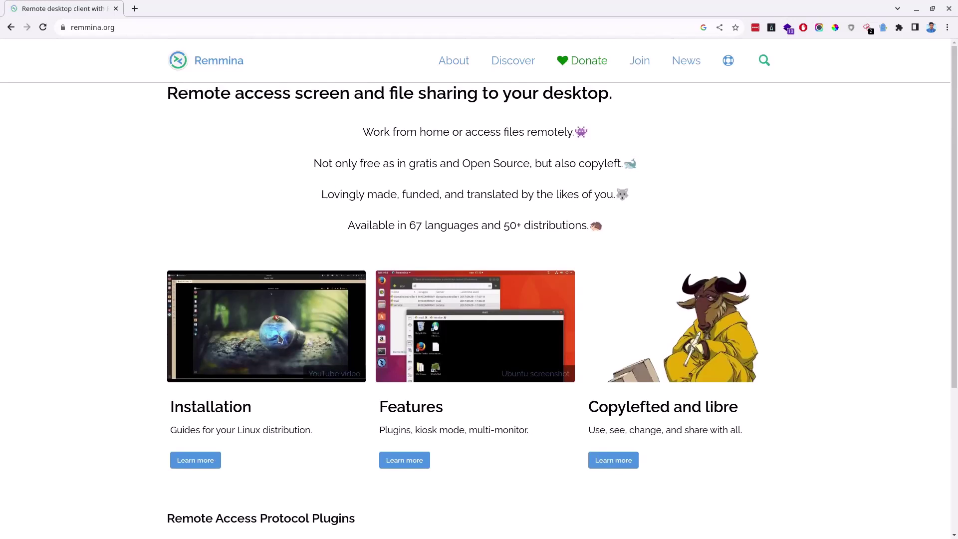
- Open Remmina's installation guide and jump to its Snap section
click(193, 461)
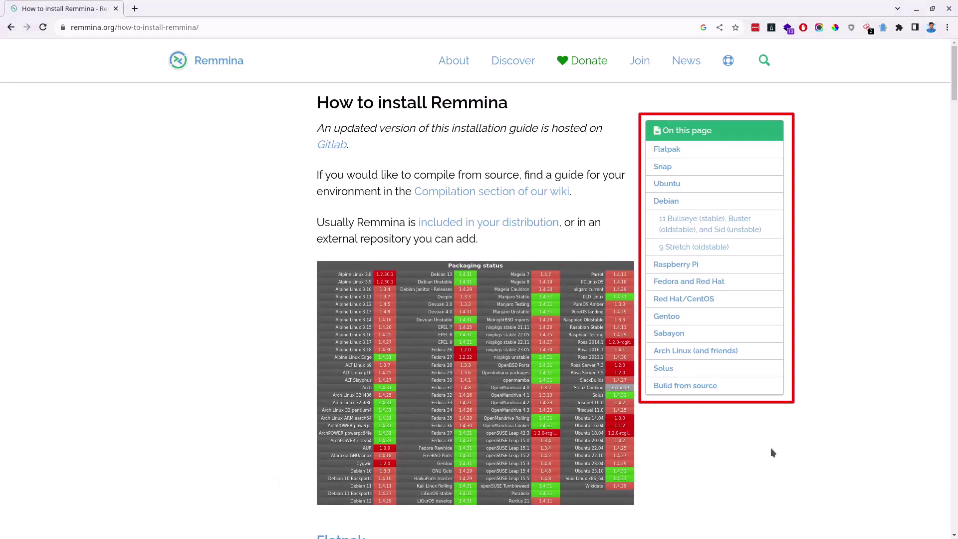
click(665, 170)
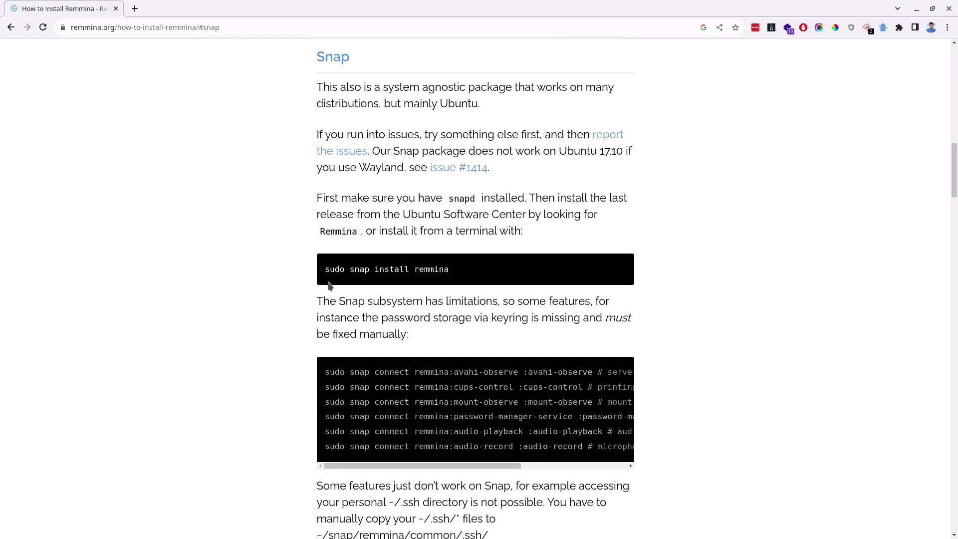
- Back in Konsole, clear the screen and paste 'sudo snap install remmina' at the prompt
key(alt+Tab)
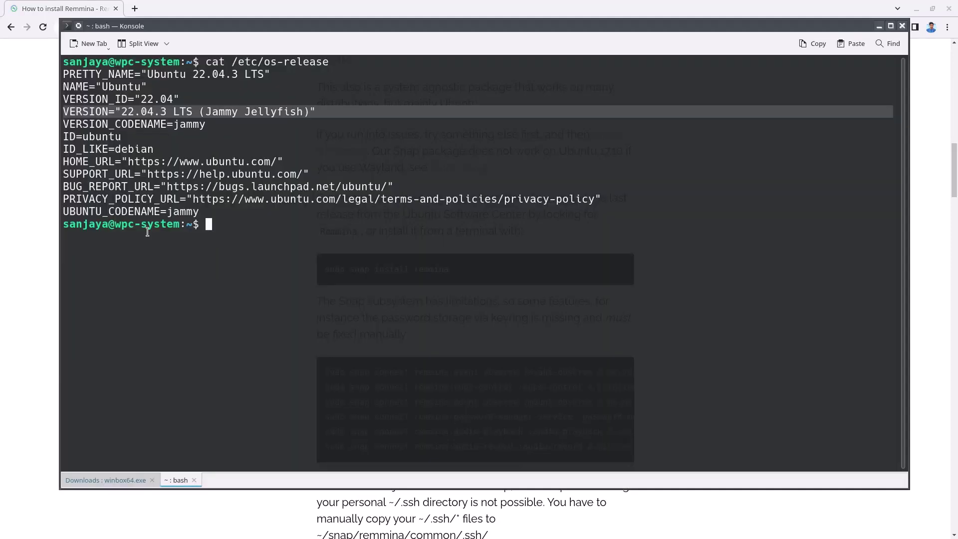
click(396, 245)
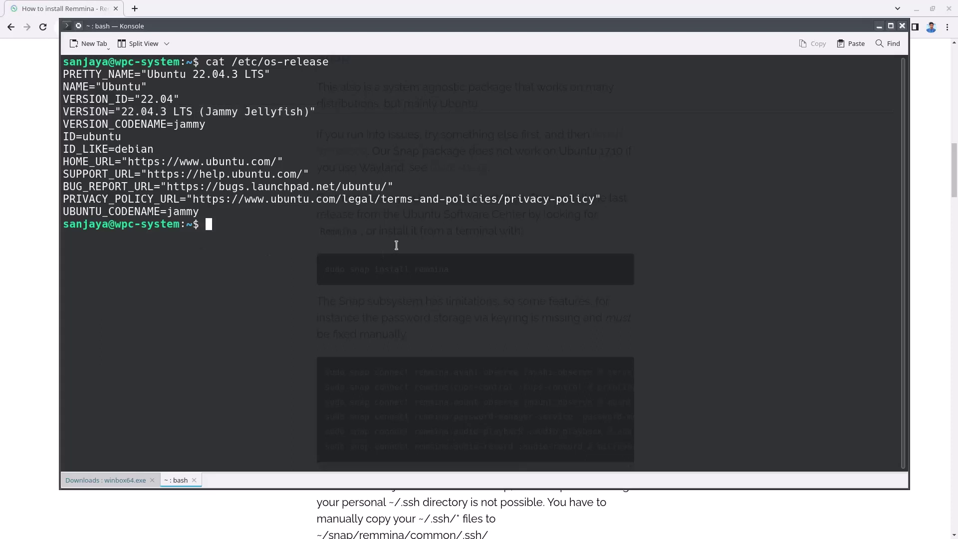
key(ctrl+l)
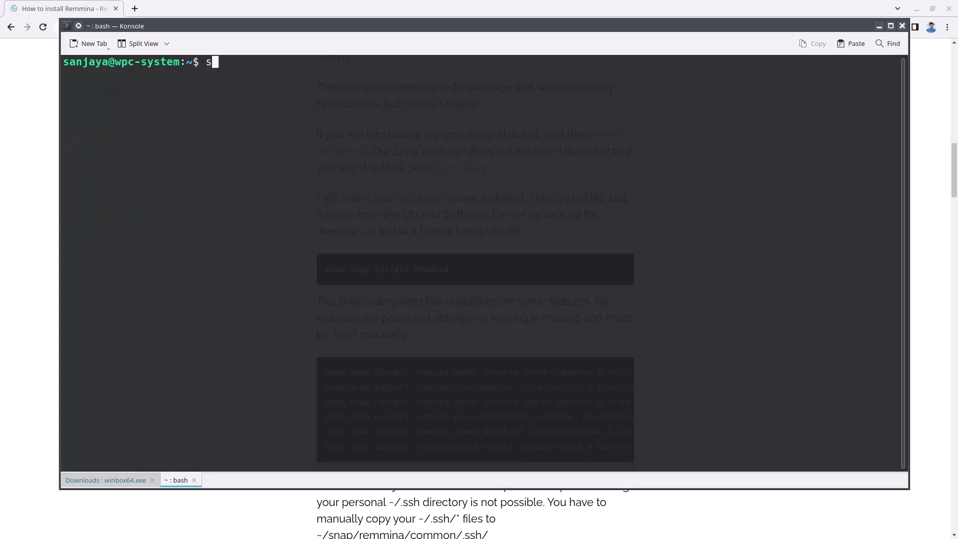
text(sudo snap install remmina)
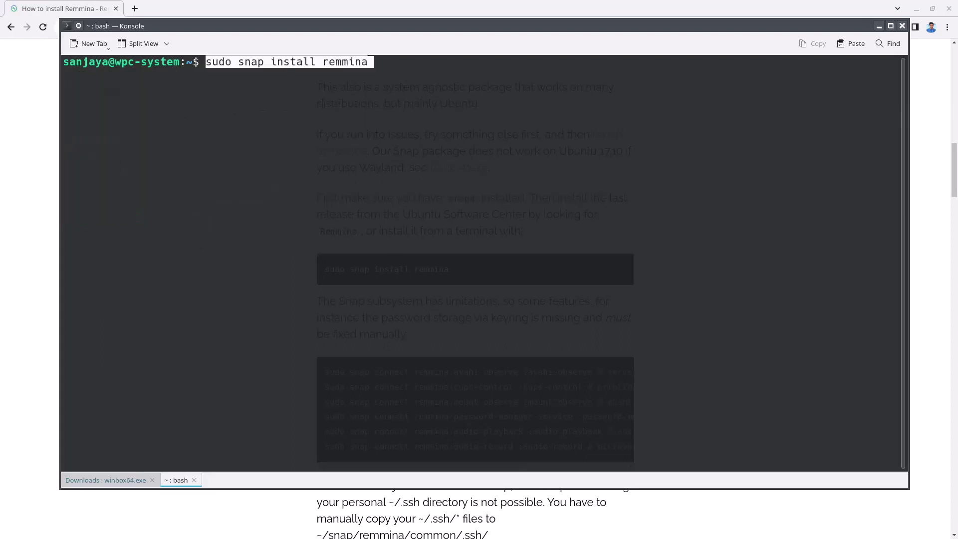
- Run 'sudo snap install remmina' to install Remmina v1.4.31
key(Tab)
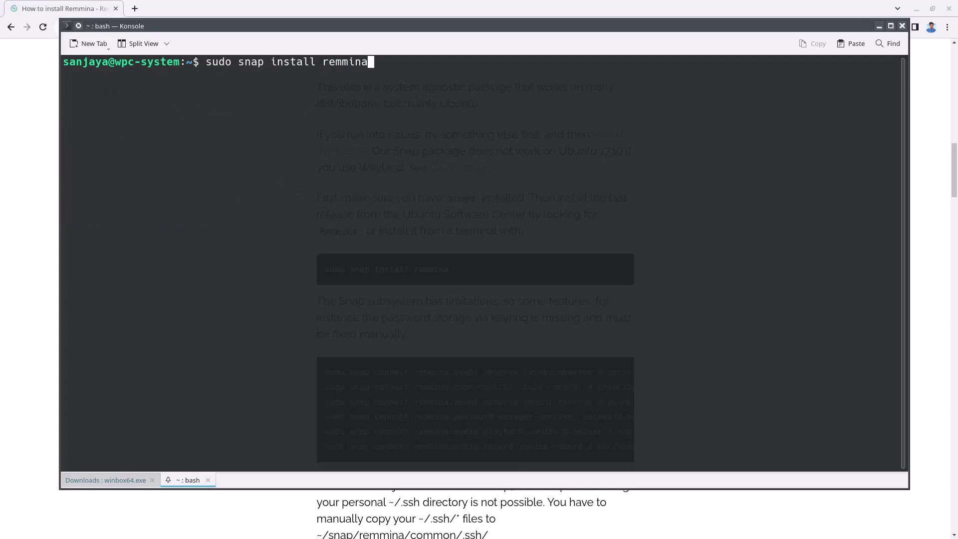
key(Return)
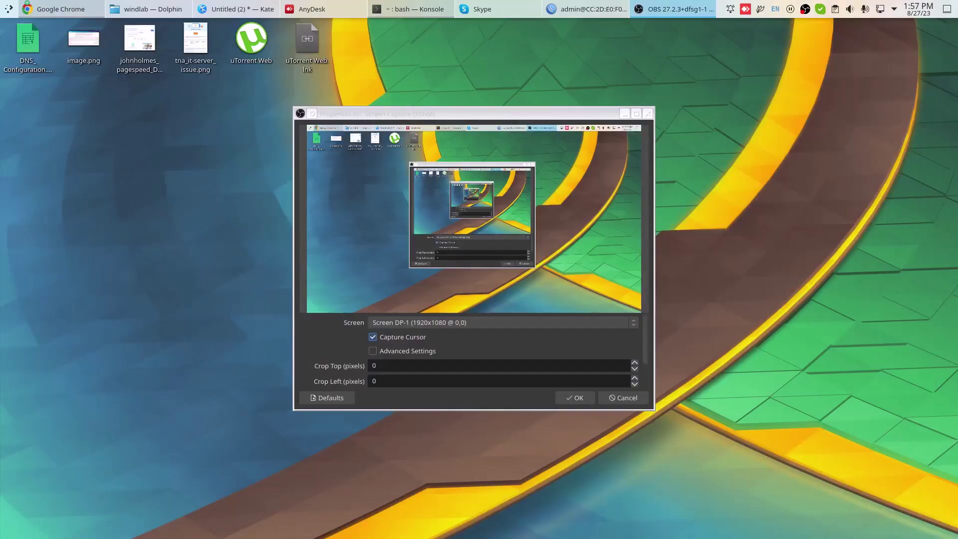
- Search the application launcher for 'Remm' and start Remmina Remote Desktop Client
click(14, 6)
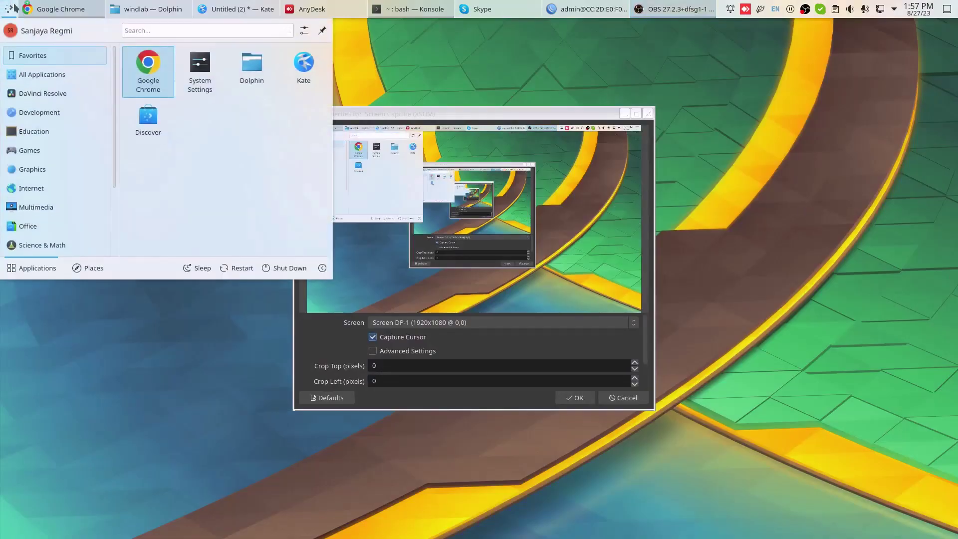
text(Remm)
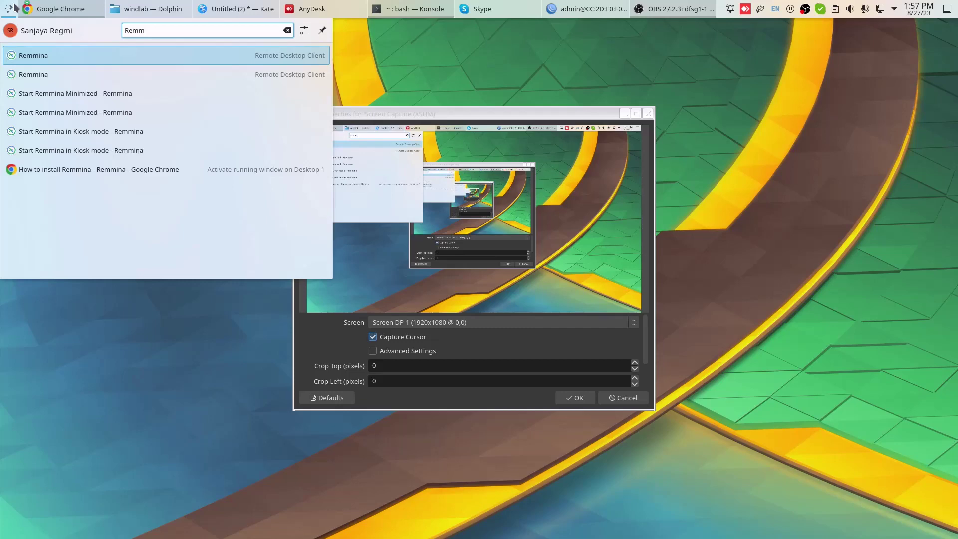
click(120, 57)
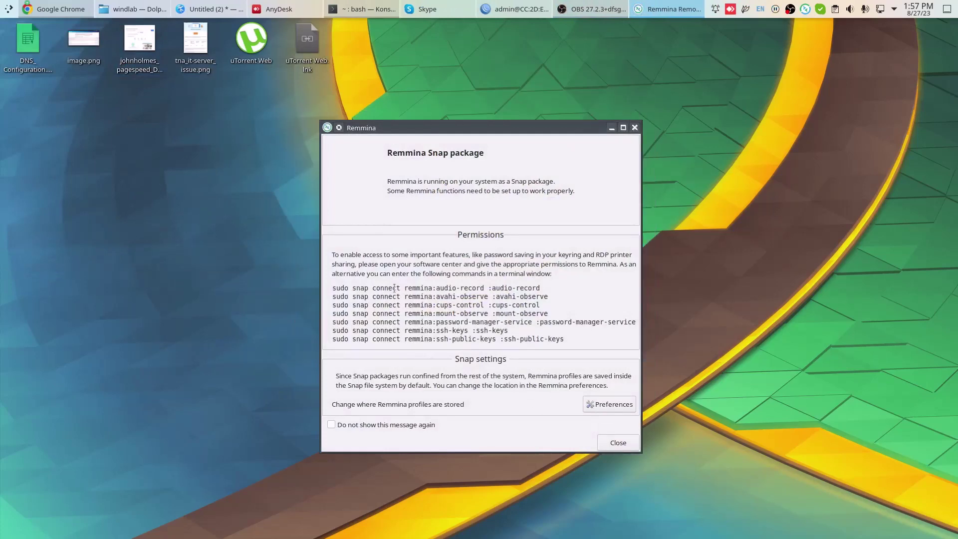
- Close the Snap notice, then move and enlarge the Remmina main window
click(619, 441)
drag(458, 174, 324, 127)
drag(493, 345, 763, 449)
drag(461, 129, 429, 116)
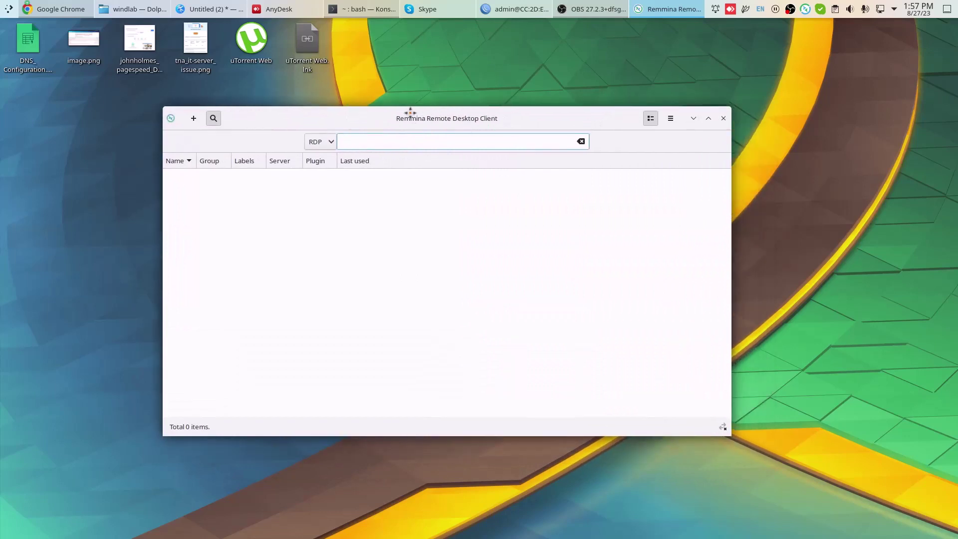
click(331, 146)
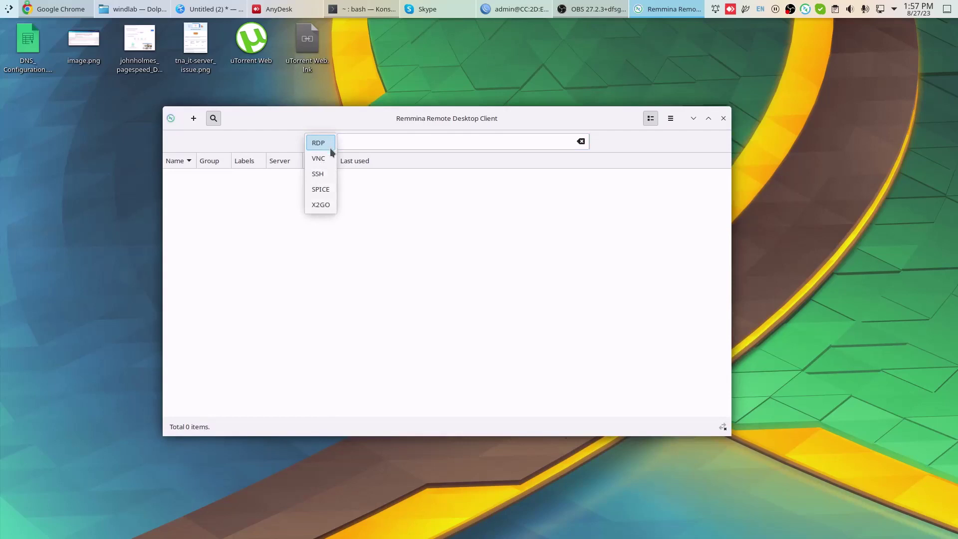
- Start a new connection profile using the RDP - Remote Desktop Protocol
click(319, 143)
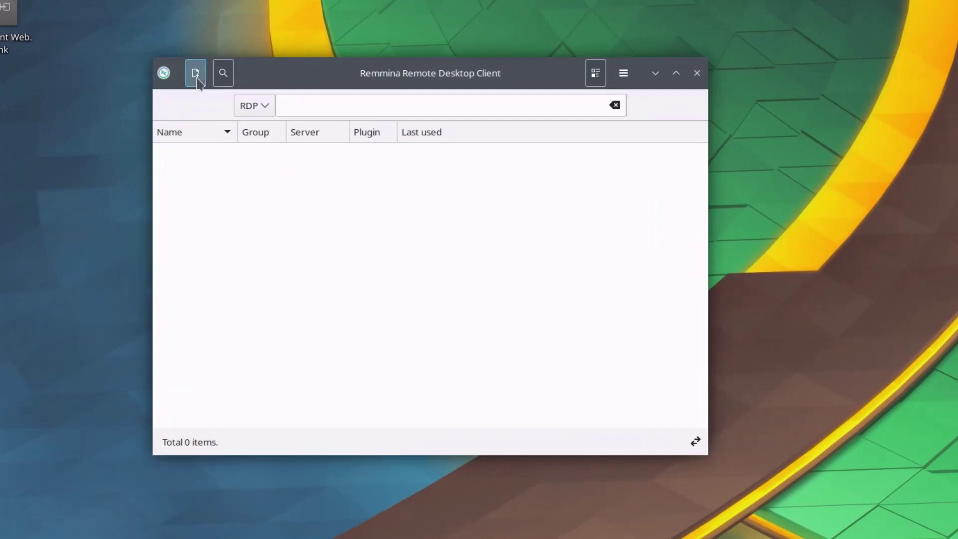
click(195, 73)
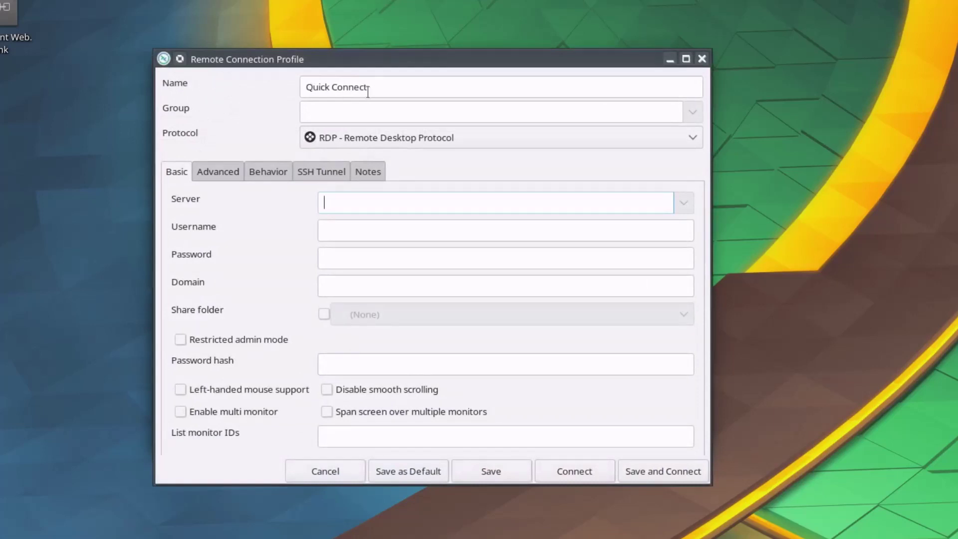
click(433, 142)
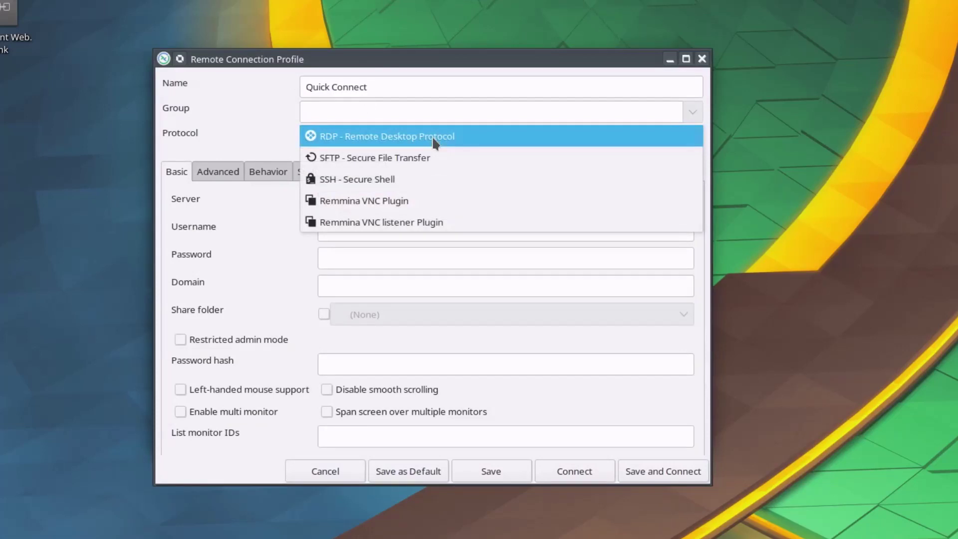
click(432, 138)
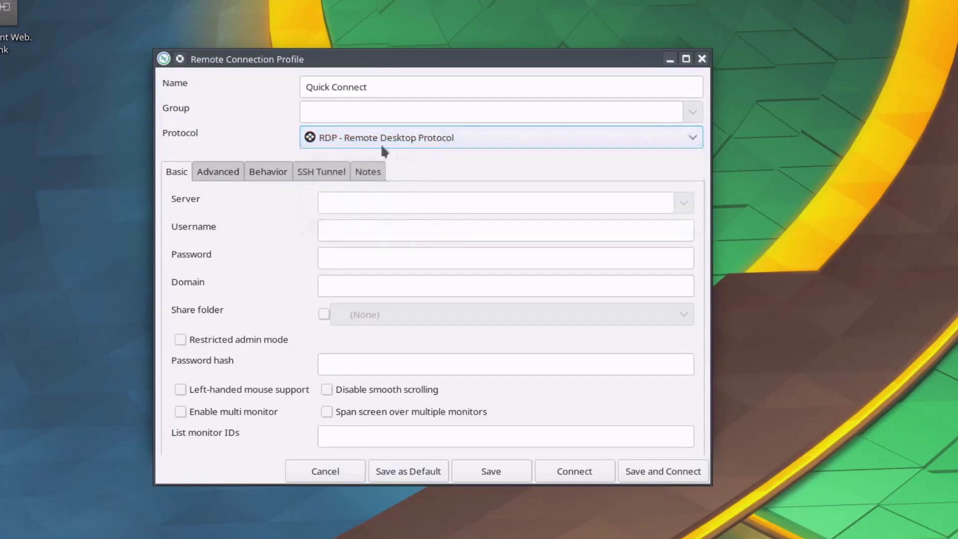
- Enter server 103.1.9.12.45, username Administrator and the password, then save the Quick Connect profile
click(336, 202)
text(10)
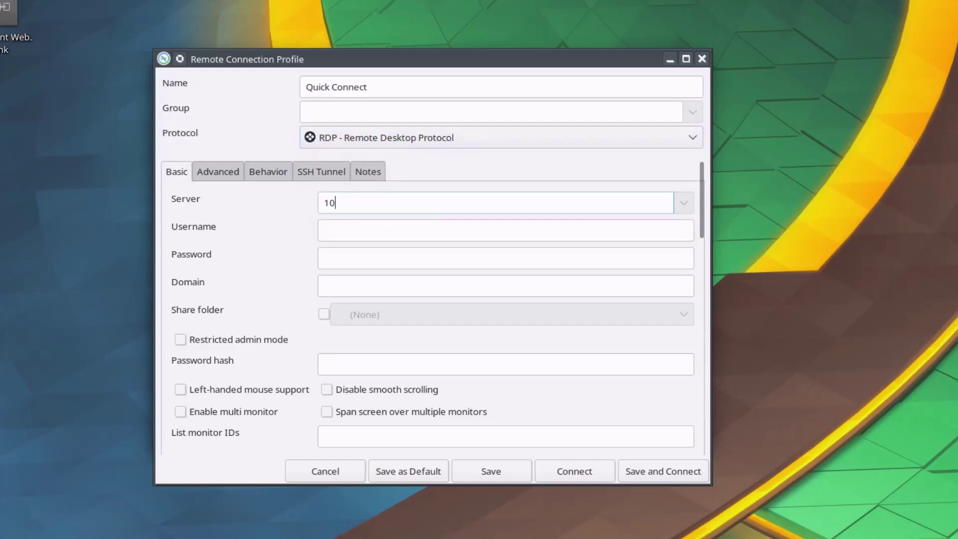
text(3.1.9.12.45)
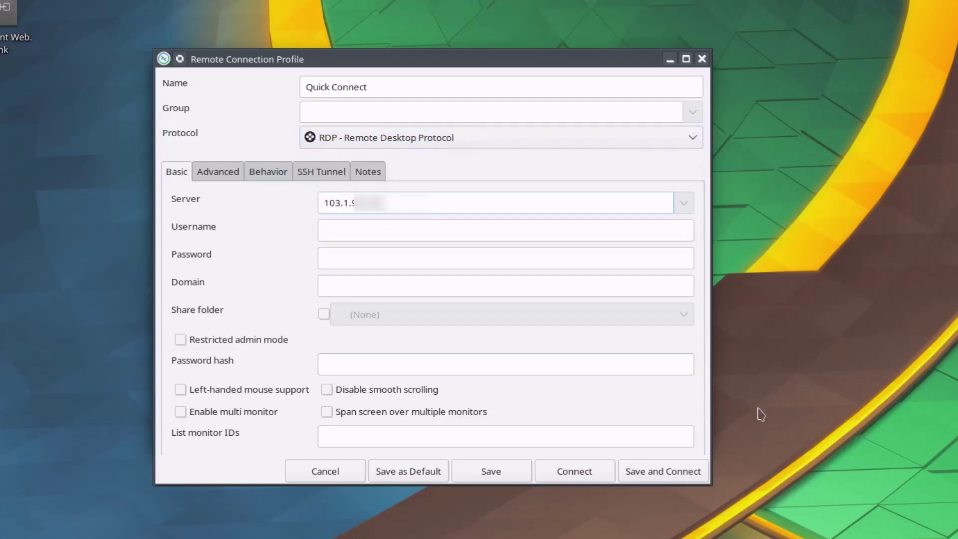
click(399, 233)
text(Administrator)
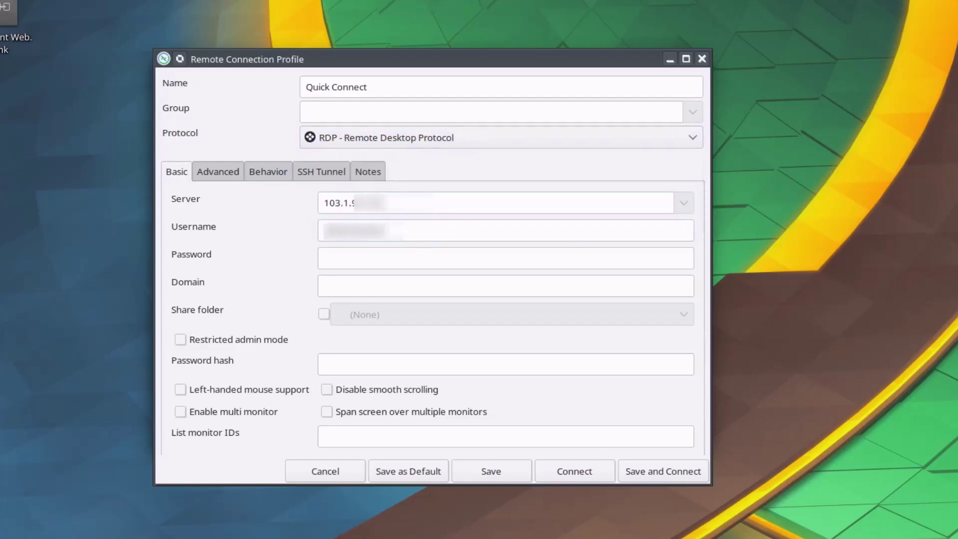
click(422, 256)
text(•••••••••)
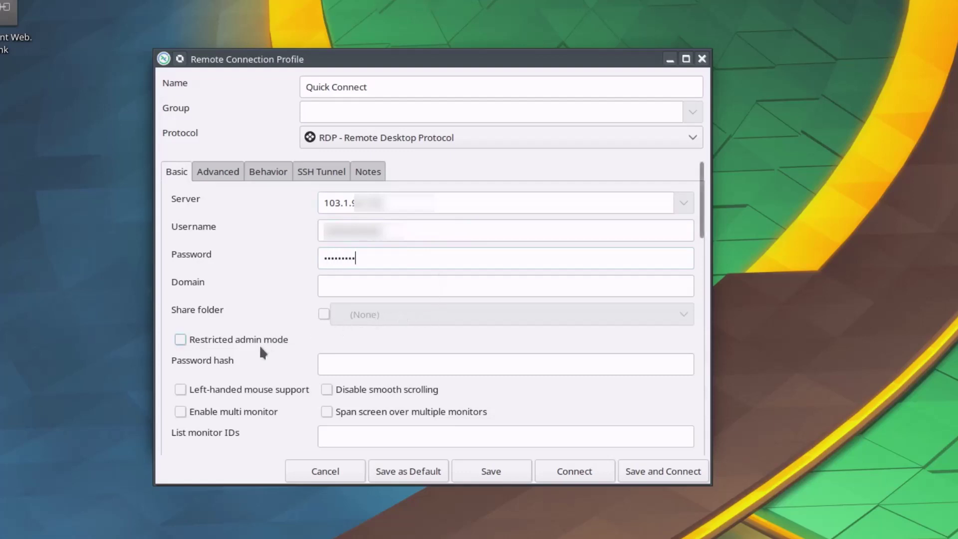
click(490, 472)
click(212, 156)
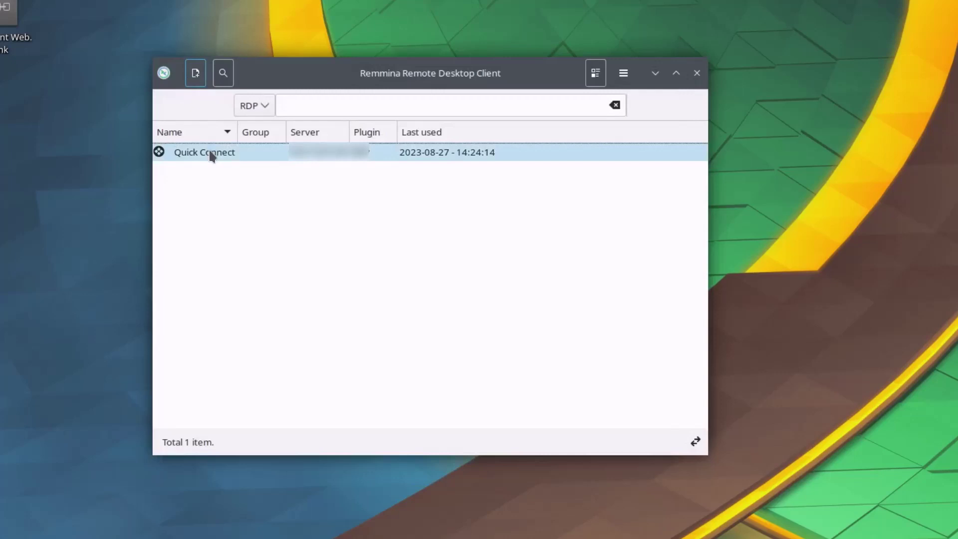
- Connect to the Windows Server 2019 desktop from the Quick Connect profile's context menu
click(211, 156)
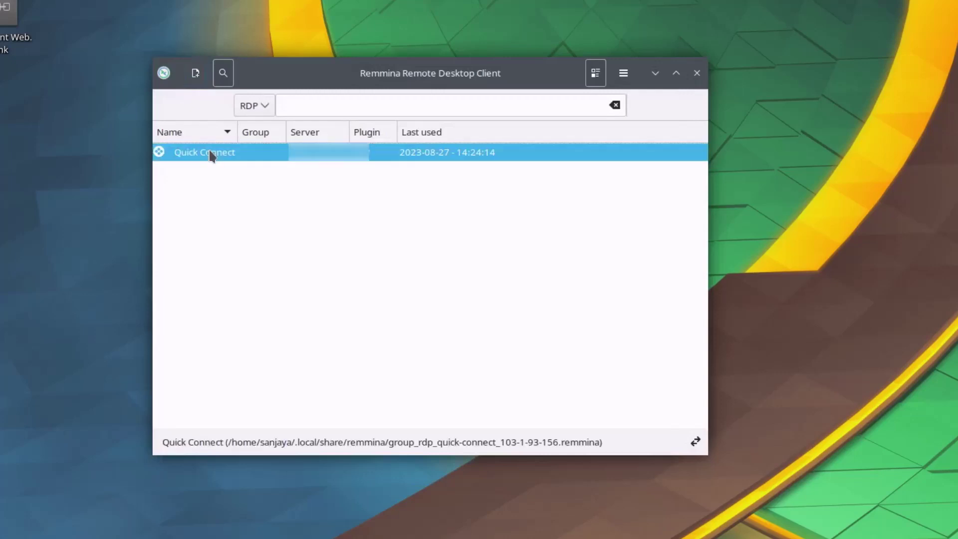
right_click(212, 155)
click(245, 159)
right_click(318, 162)
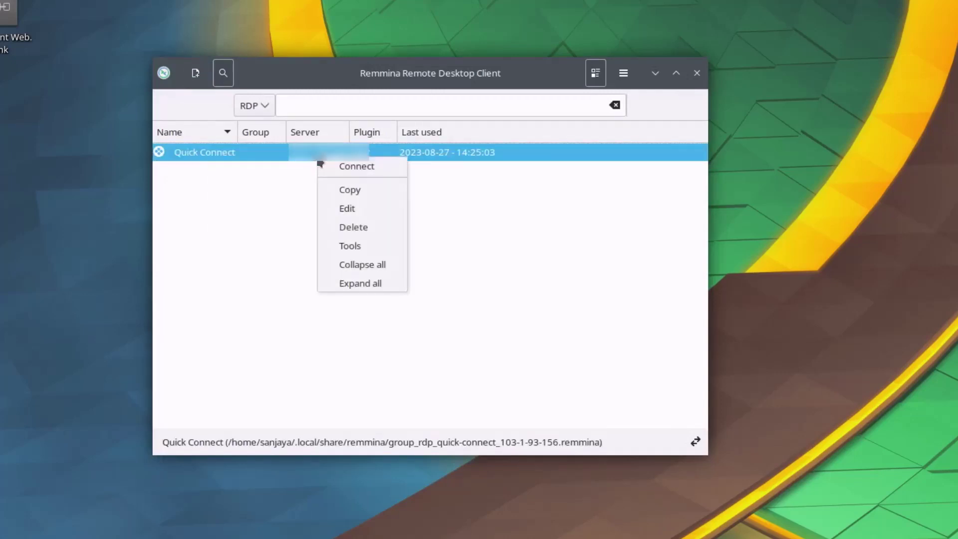
click(388, 171)
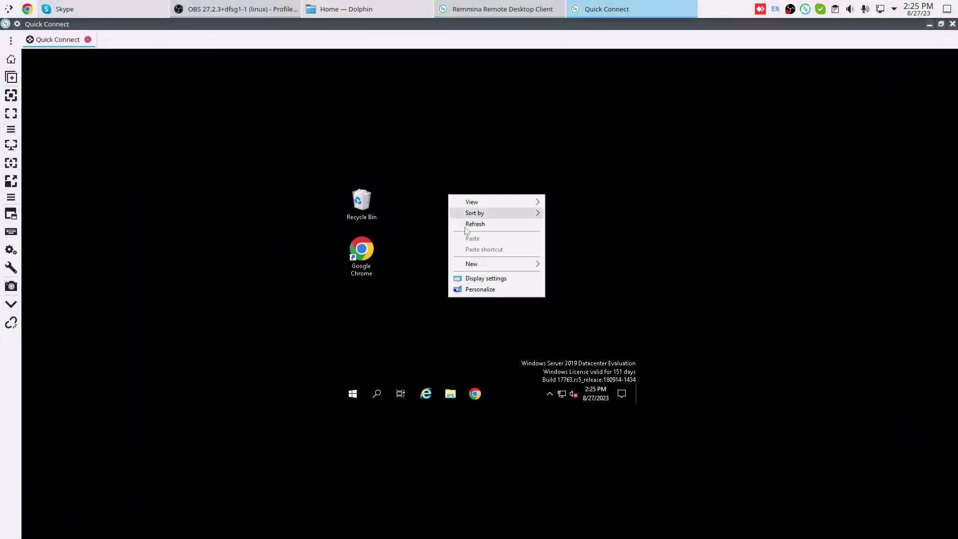
- Refresh the remote desktop, fit the window to the remote resolution, and enable dynamic resolution updates
click(469, 225)
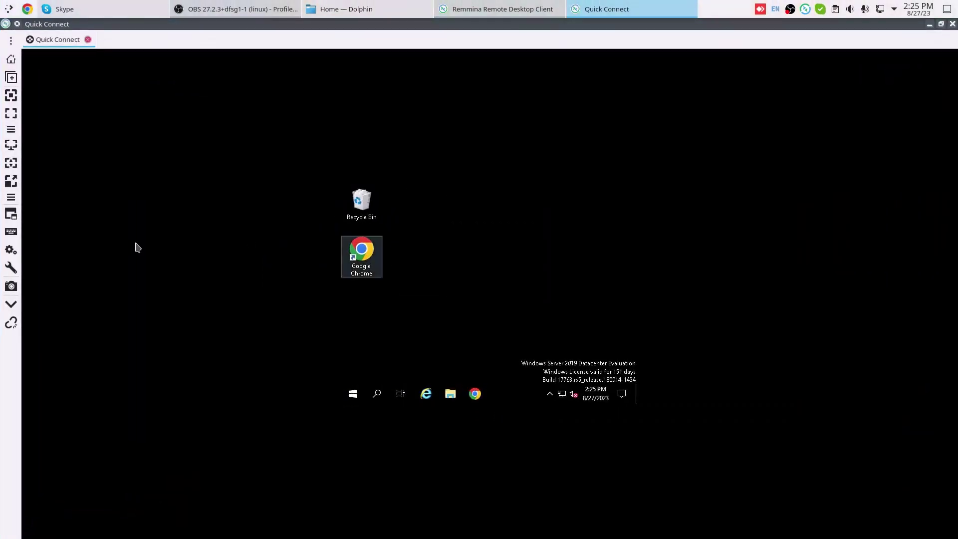
click(12, 100)
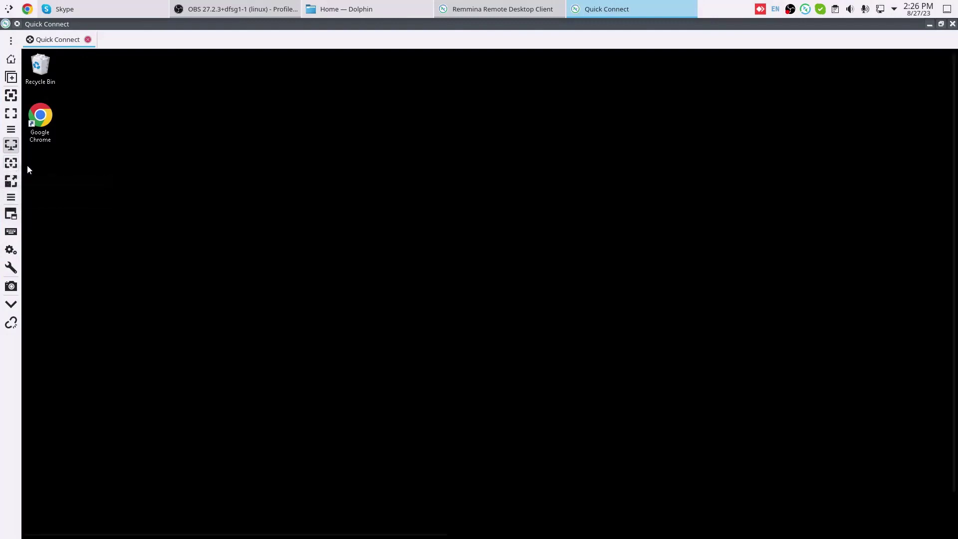
click(11, 164)
- Close the Quick Connect session, confirm the disconnect, and dismiss the profile's context menu unchanged
click(952, 24)
click(523, 320)
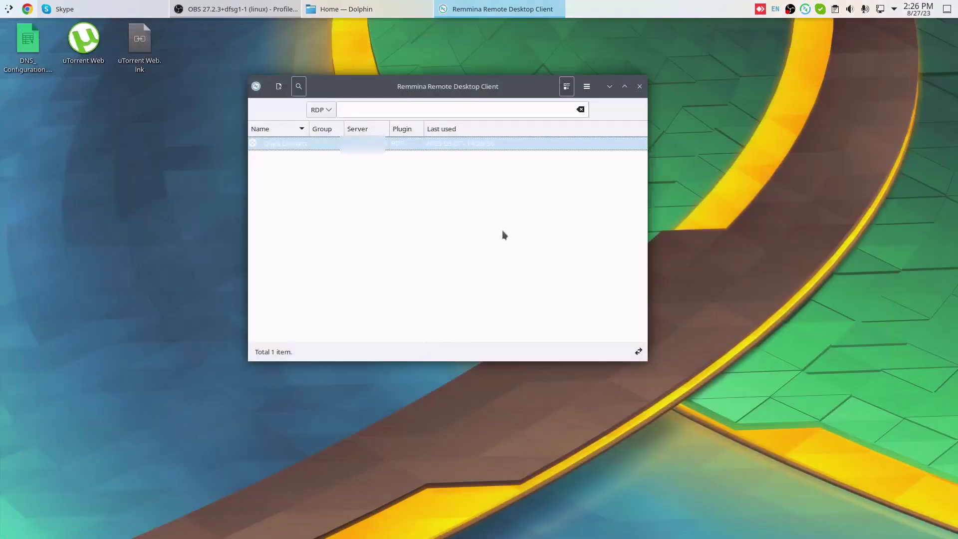
right_click(321, 143)
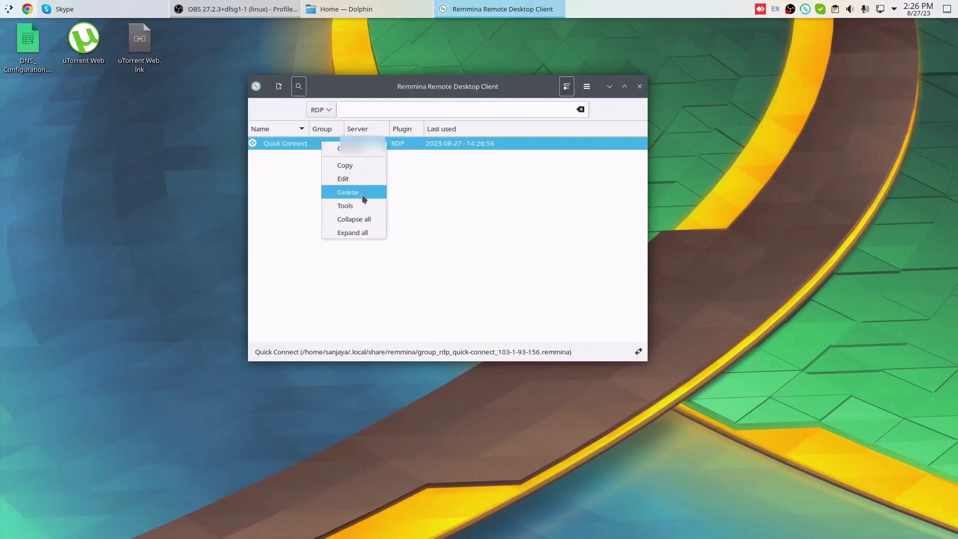
click(620, 245)
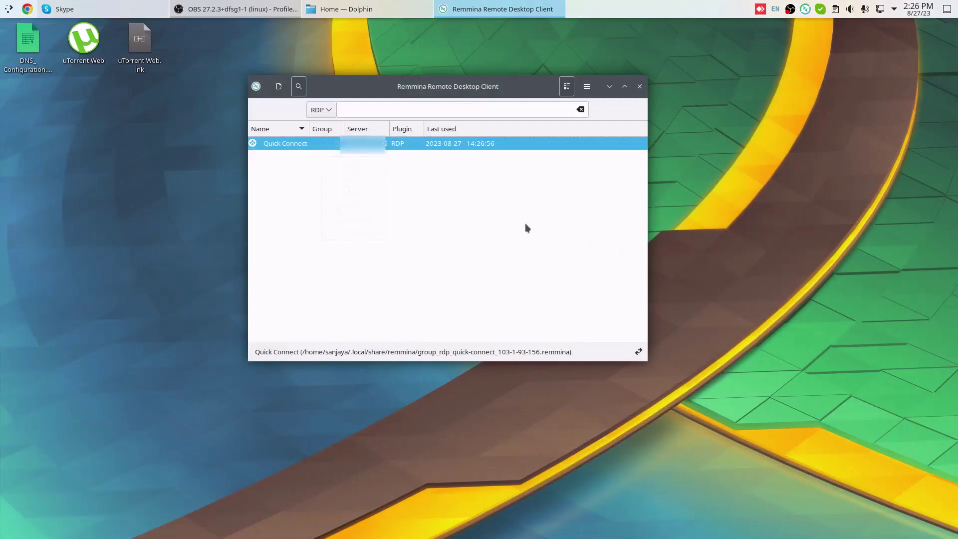